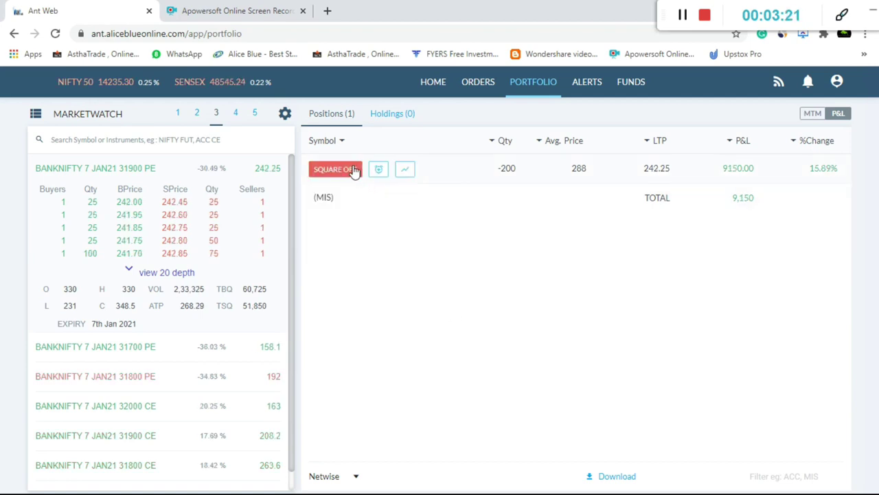
{"action": "left_click", "coordinate": [349, 169]}
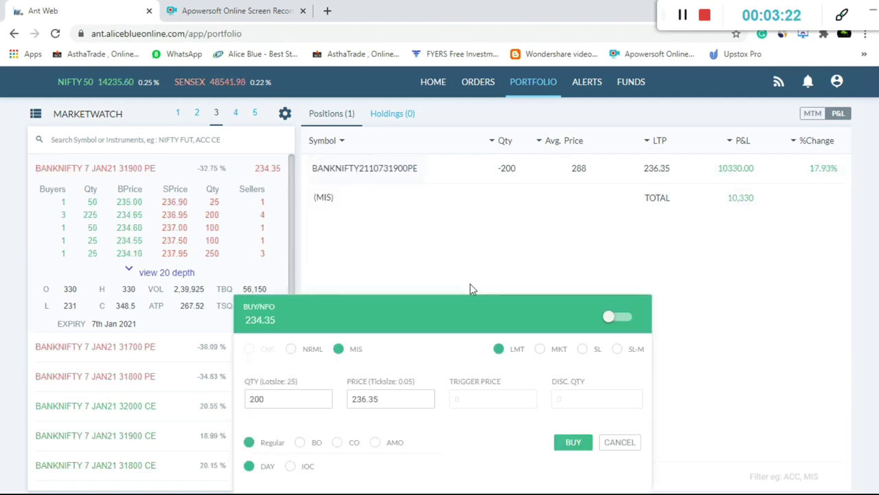
{"action": "left_click", "coordinate": [541, 350]}
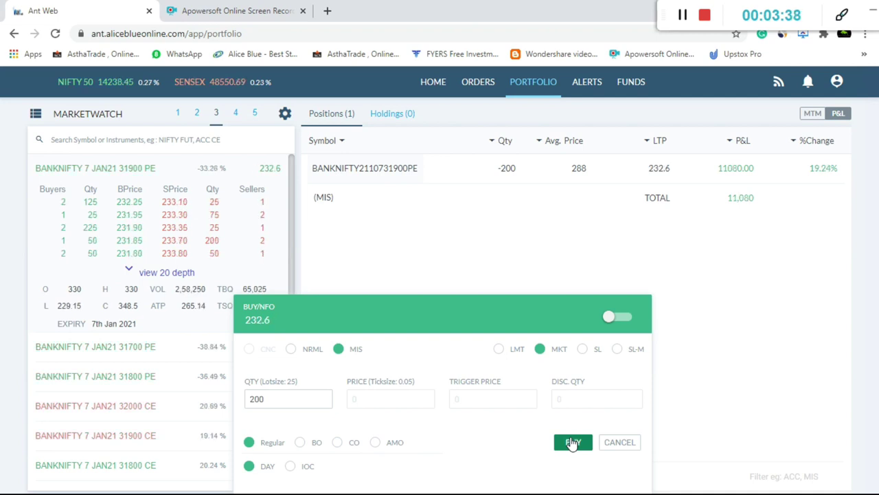
{"action": "left_click", "coordinate": [618, 444]}
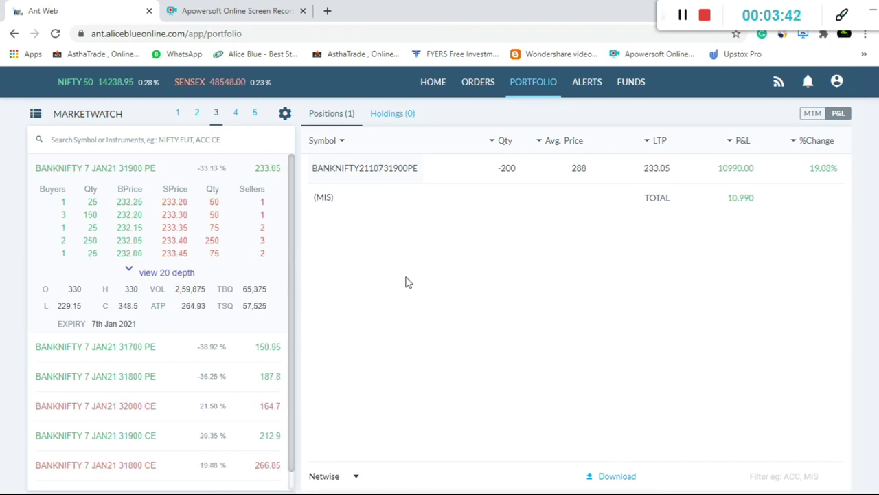
{"action": "left_click", "coordinate": [335, 171]}
{"action": "left_click", "coordinate": [542, 349]}
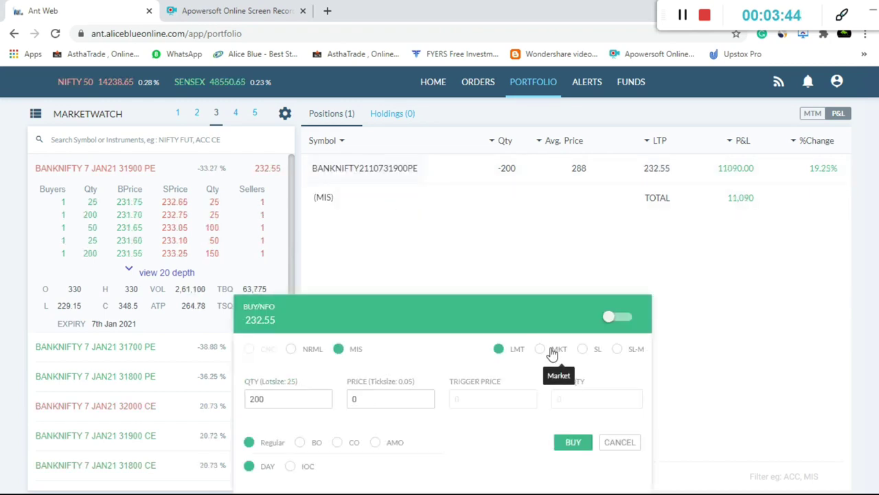
{"action": "left_click", "coordinate": [616, 445]}
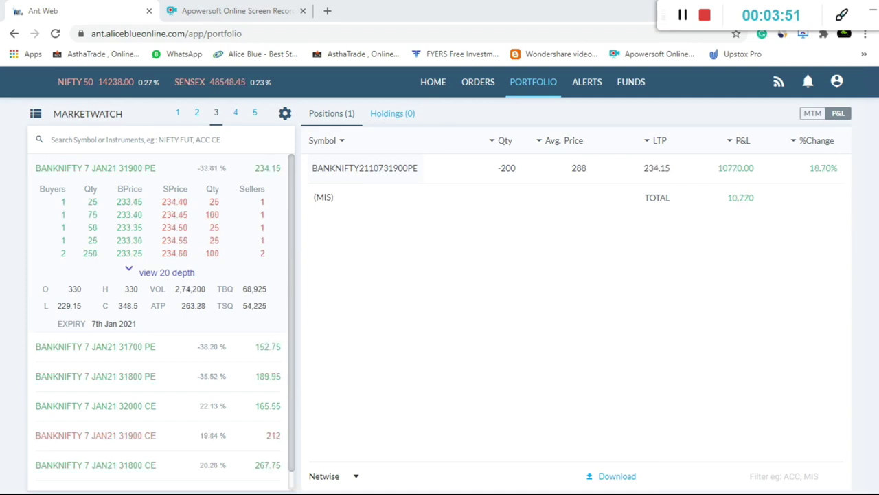
Try to square off the BANKNIFTY 31900 PE position with an MIS market buy order for 200 quantity.
{"action": "left_click", "coordinate": [331, 169]}
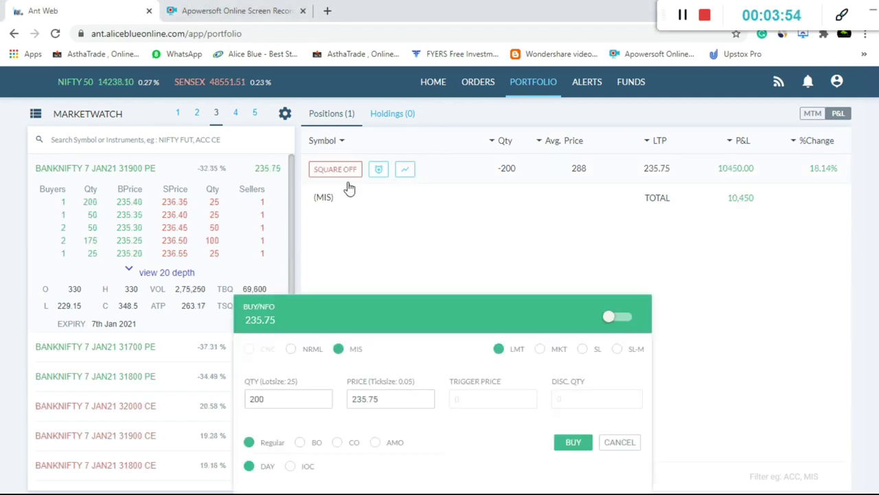
{"action": "left_click", "coordinate": [553, 351]}
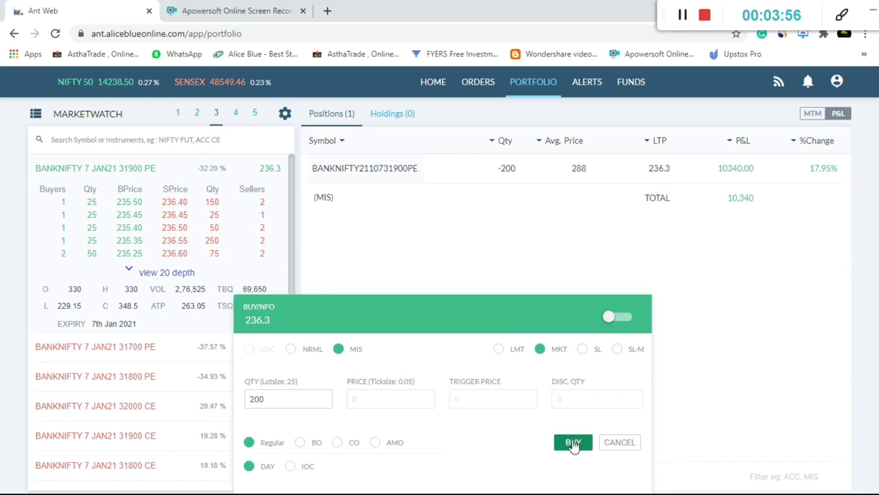
{"action": "left_click", "coordinate": [574, 443]}
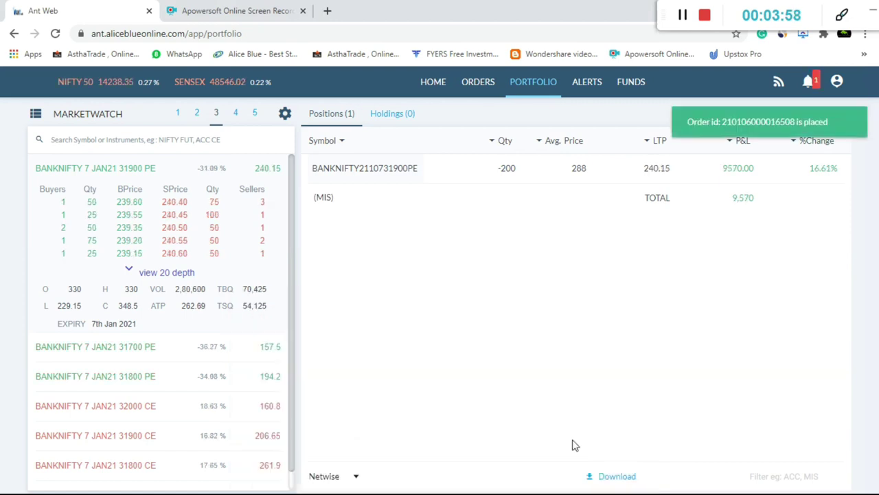
Cancel the pending SL-M buy order for BANKNIFTY 31900 PE with trigger price 296.95.
{"action": "left_click", "coordinate": [469, 88]}
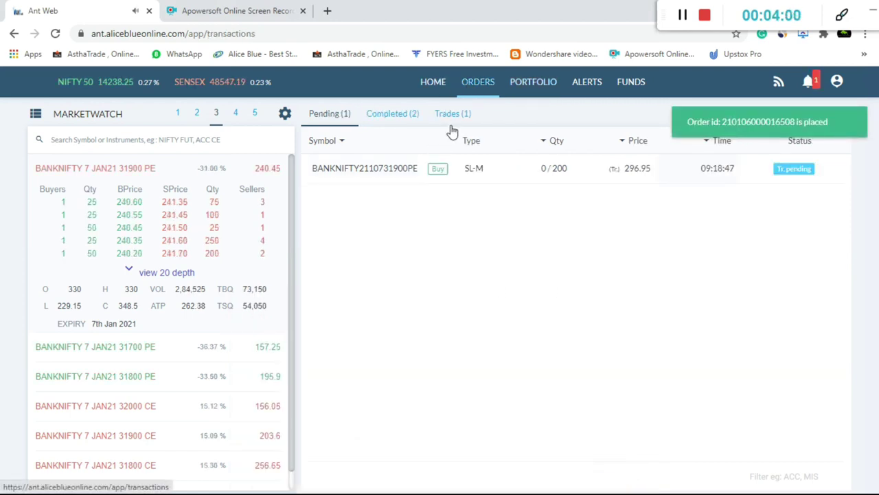
{"action": "left_click", "coordinate": [351, 171]}
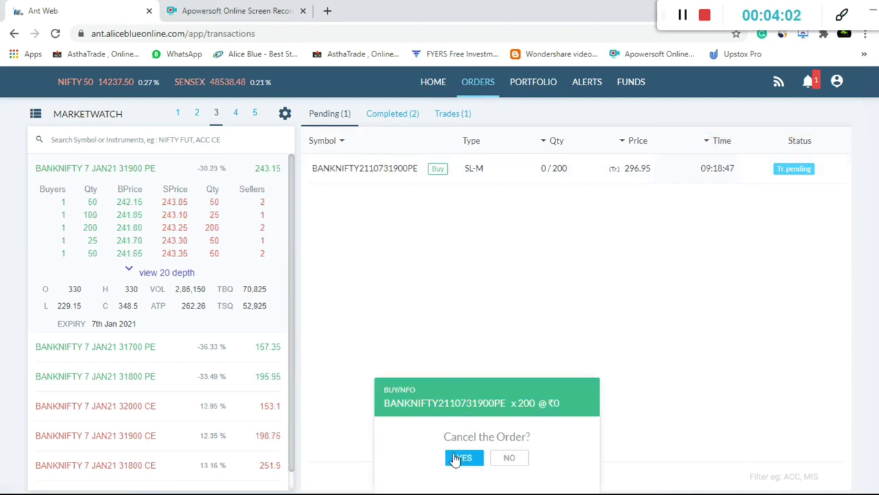
{"action": "left_click", "coordinate": [463, 457]}
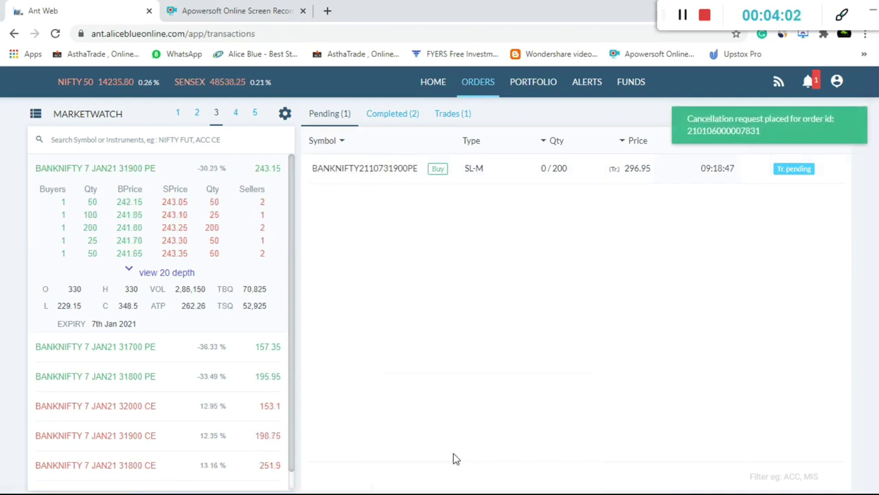
Examine the open position, notifications and pending orders, reload the portfolio page, and review the completed orders' statuses.
{"action": "left_click", "coordinate": [531, 90]}
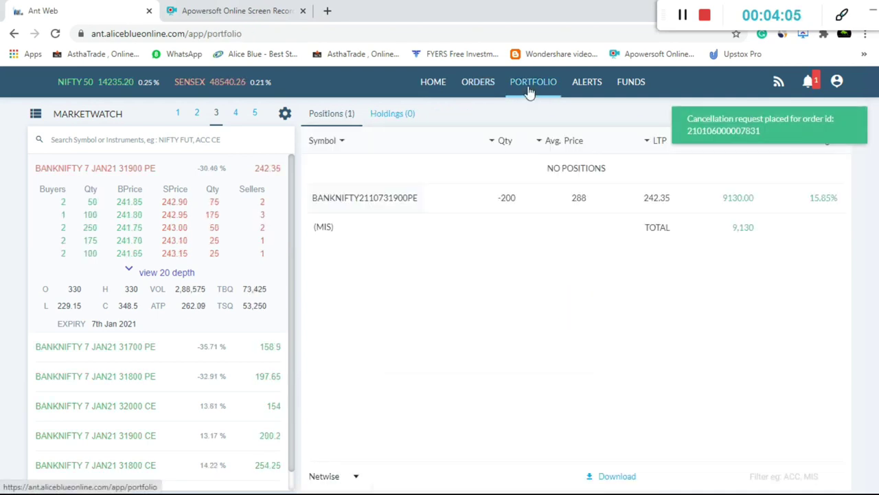
{"action": "left_click", "coordinate": [474, 86]}
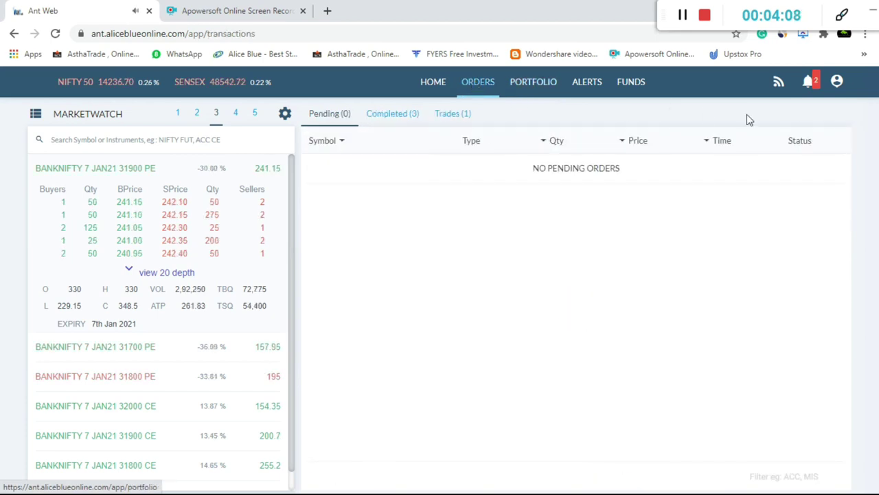
{"action": "left_click", "coordinate": [800, 83]}
{"action": "left_click", "coordinate": [523, 84]}
{"action": "left_click", "coordinate": [55, 34]}
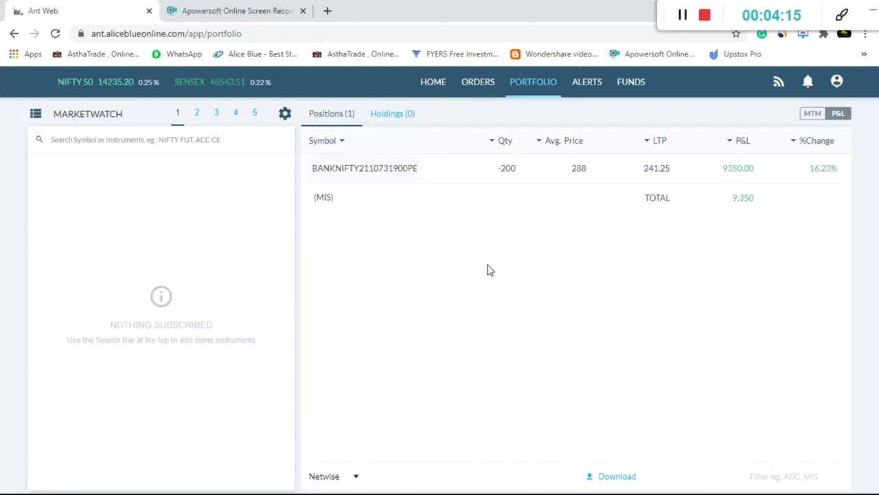
{"action": "left_click", "coordinate": [483, 89]}
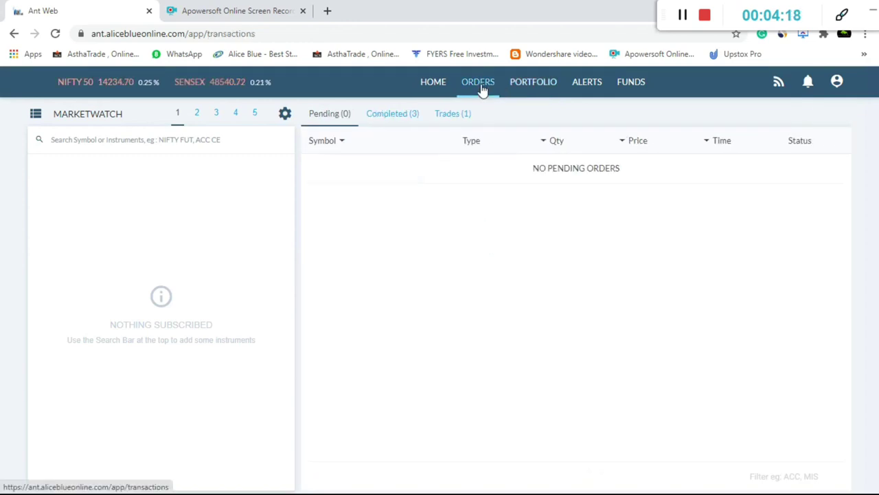
{"action": "left_click", "coordinate": [524, 91]}
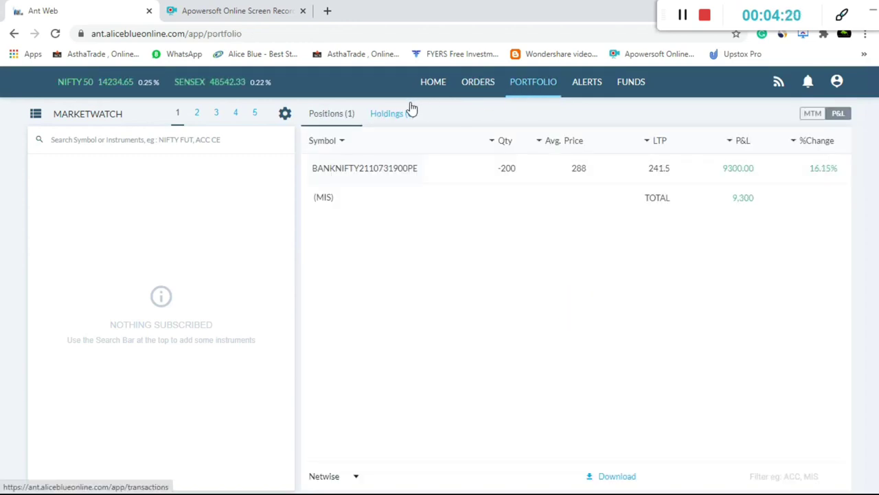
{"action": "left_click", "coordinate": [490, 84]}
{"action": "left_click", "coordinate": [414, 118]}
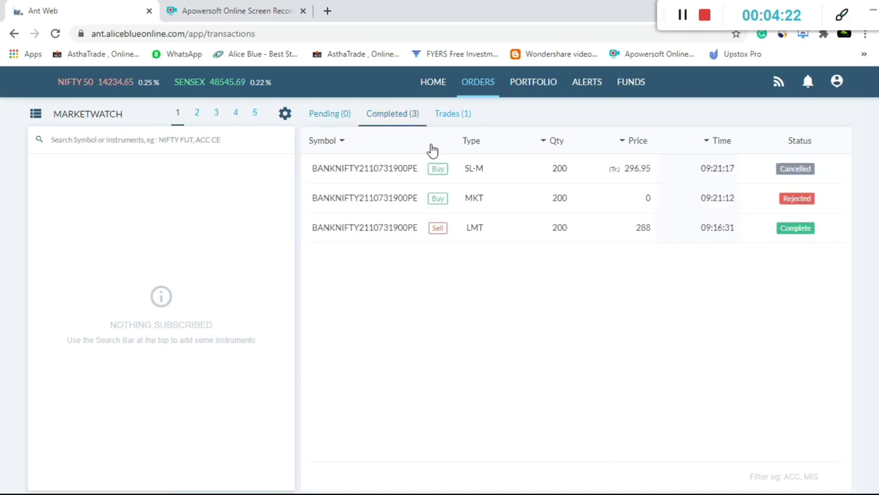
Place an MIS SL-M buy order for 200 quantity at trigger price 296.75 on the BANKNIFTY 31900 PE position.
{"action": "left_click", "coordinate": [539, 90]}
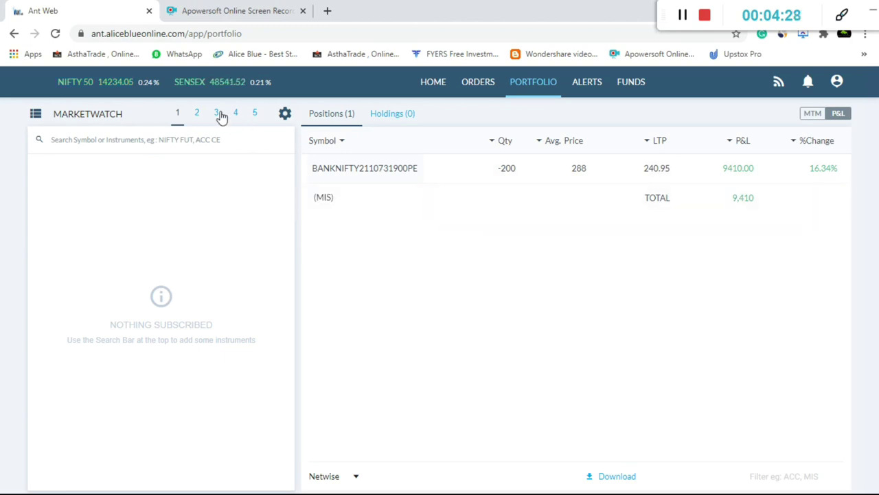
{"action": "left_click", "coordinate": [219, 114]}
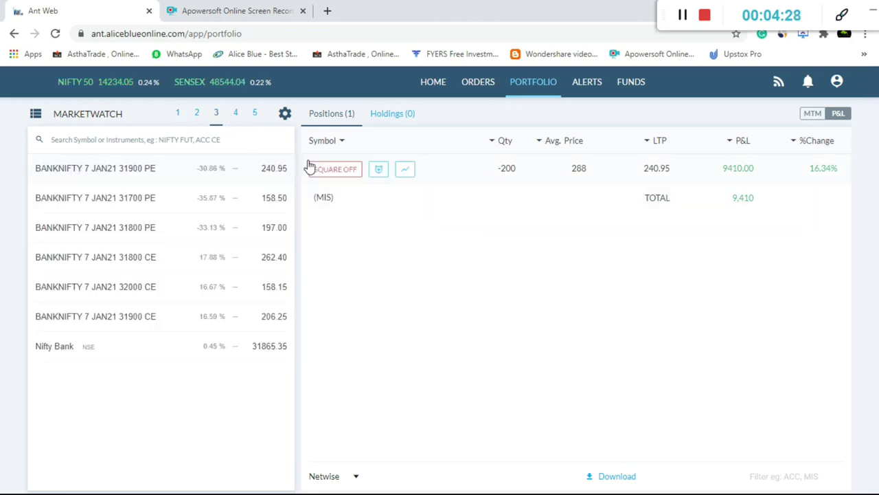
{"action": "left_click", "coordinate": [354, 172]}
{"action": "left_click", "coordinate": [617, 349]}
{"action": "left_click", "coordinate": [506, 401]}
{"action": "key", "text": "BackSpace"}
{"action": "key", "text": "BackSpace"}
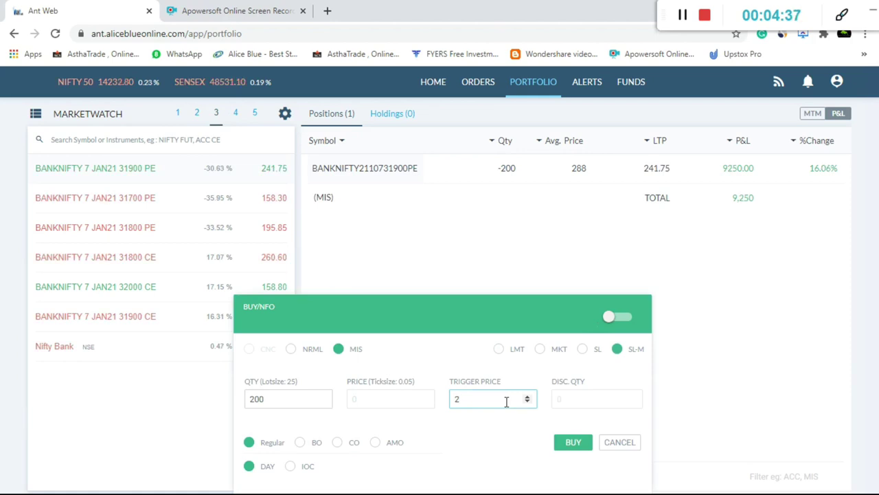
{"action": "type", "text": "5"}
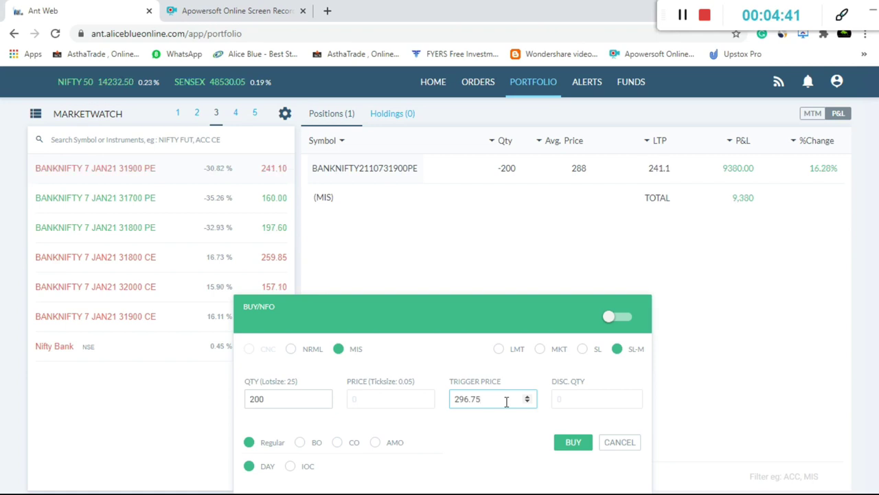
{"action": "left_click", "coordinate": [572, 441]}
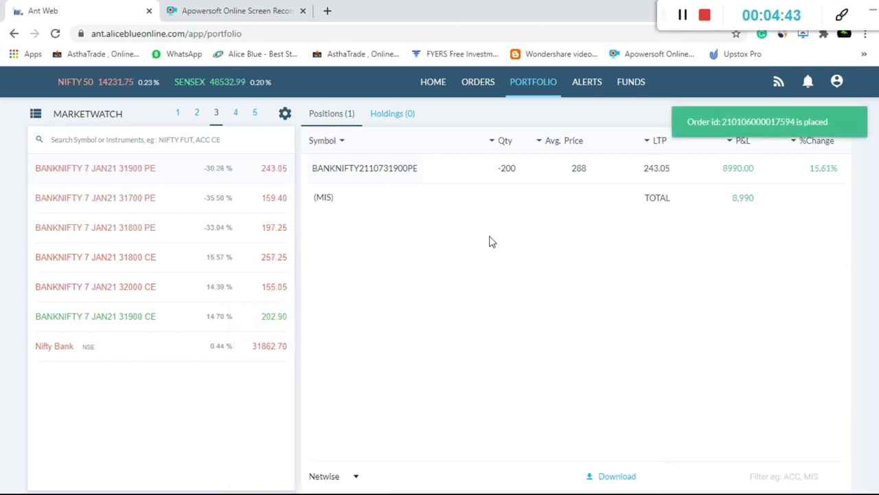
Examine the pending stop-loss order and the reloaded open position, and show the BANKNIFTY 31900 PE market depth in watchlist 3.
{"action": "left_click", "coordinate": [478, 84]}
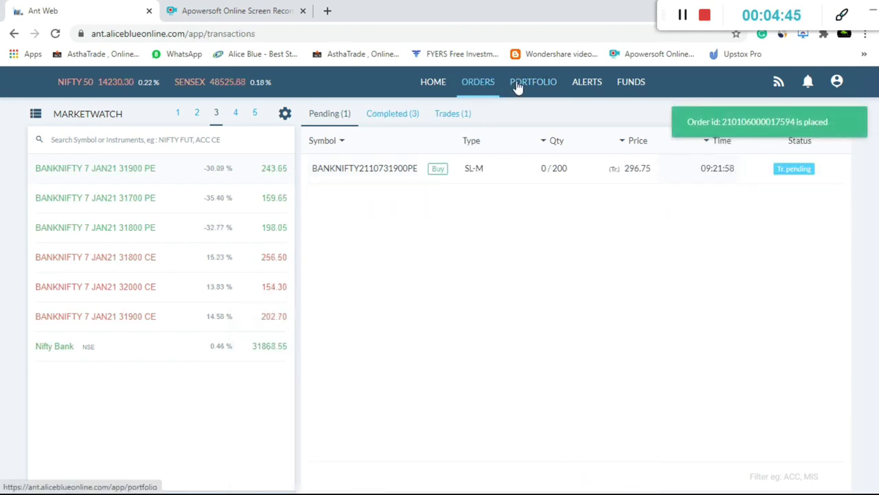
{"action": "left_click", "coordinate": [518, 85]}
{"action": "left_click", "coordinate": [55, 34]}
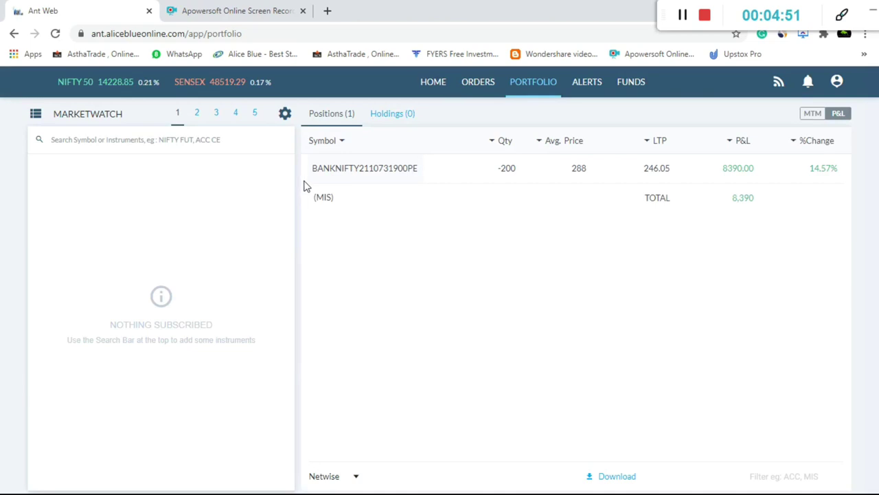
{"action": "left_click", "coordinate": [215, 118]}
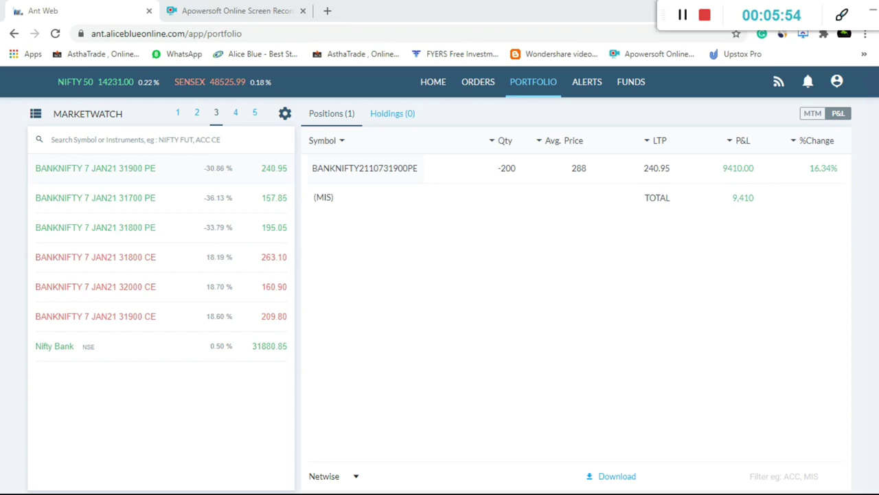
{"action": "mouse_move", "coordinate": [430, 186]}
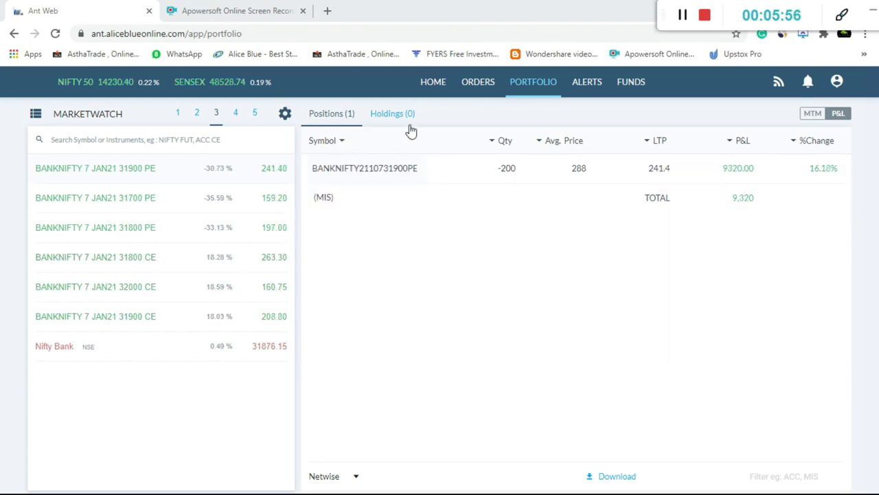
{"action": "left_click", "coordinate": [478, 93]}
{"action": "left_click", "coordinate": [533, 95]}
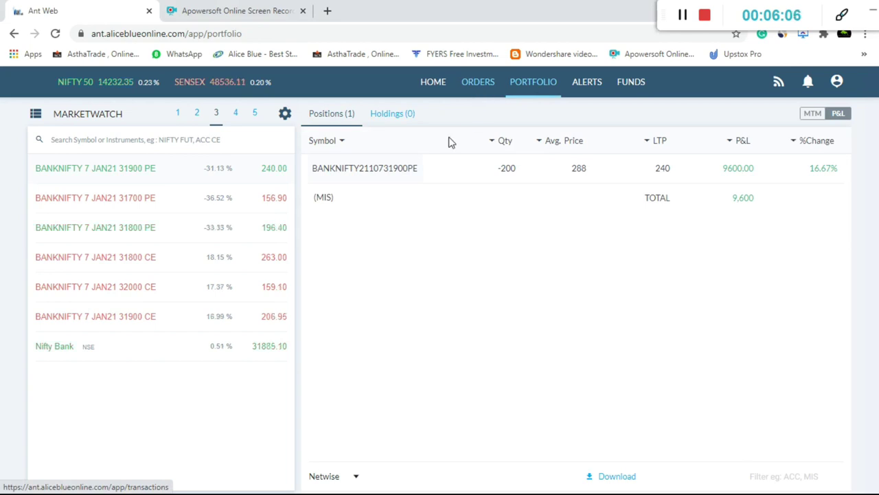
{"action": "left_click", "coordinate": [192, 168]}
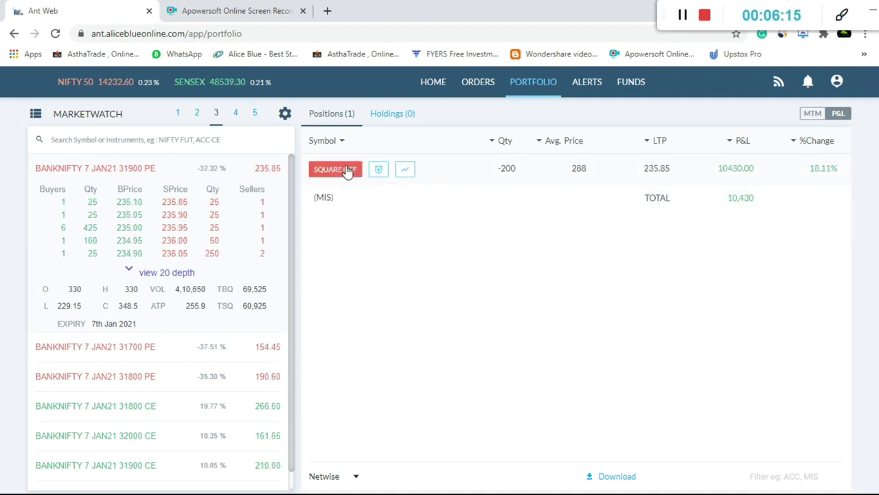
Cancel the pending SL-M buy order for BANKNIFTY 31900 PE with trigger price 296.75.
{"action": "left_click", "coordinate": [349, 169]}
{"action": "left_click", "coordinate": [623, 443]}
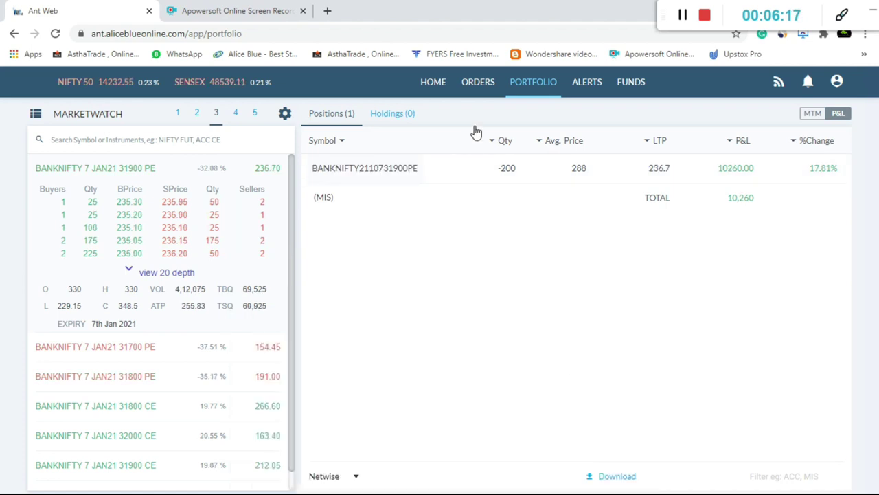
{"action": "left_click", "coordinate": [476, 82]}
{"action": "left_click", "coordinate": [351, 170]}
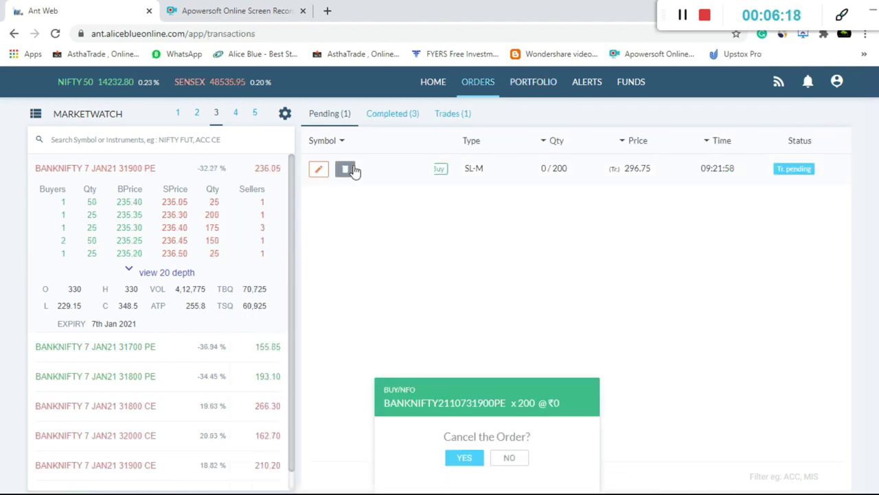
{"action": "left_click", "coordinate": [457, 457]}
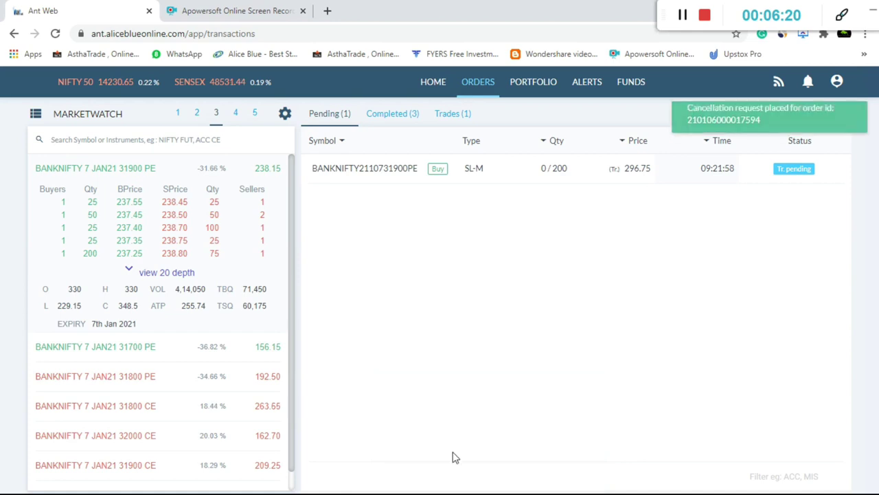
Square off the BANKNIFTY 31900 PE position with a market buy order for 200 quantity, and check the orders and positions.
{"action": "left_click", "coordinate": [533, 84]}
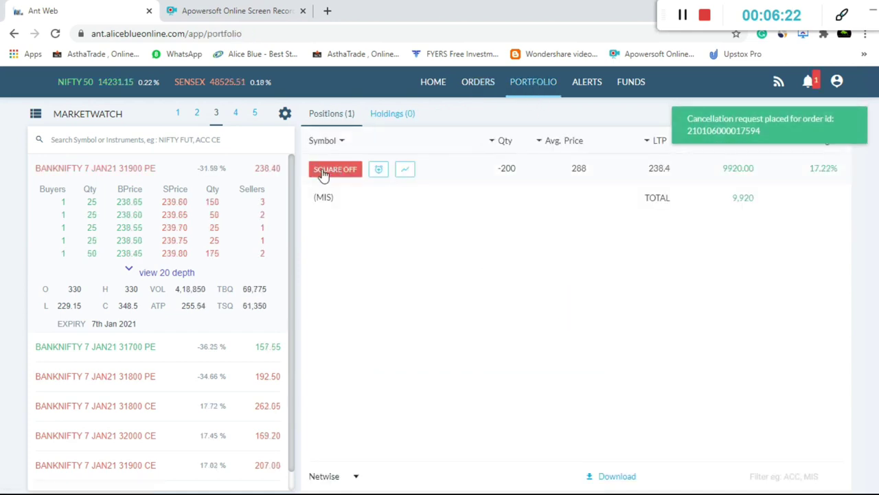
{"action": "left_click", "coordinate": [323, 171]}
{"action": "left_click", "coordinate": [542, 349]}
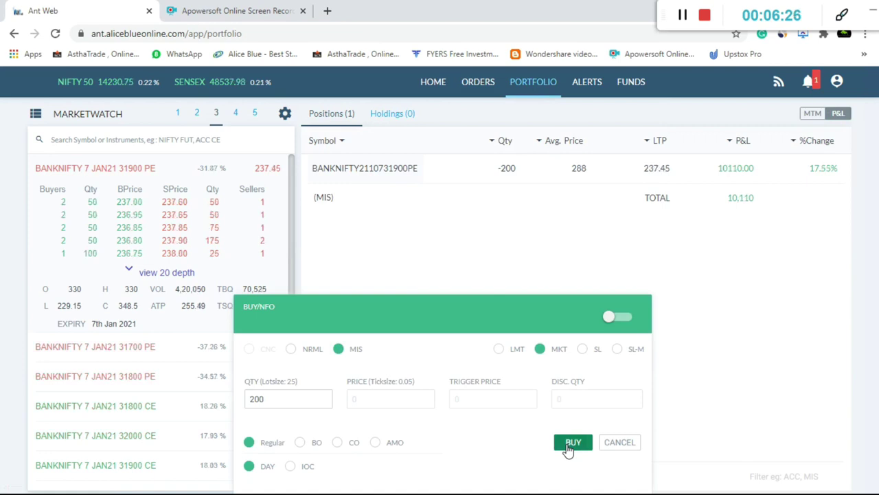
{"action": "left_click", "coordinate": [571, 443]}
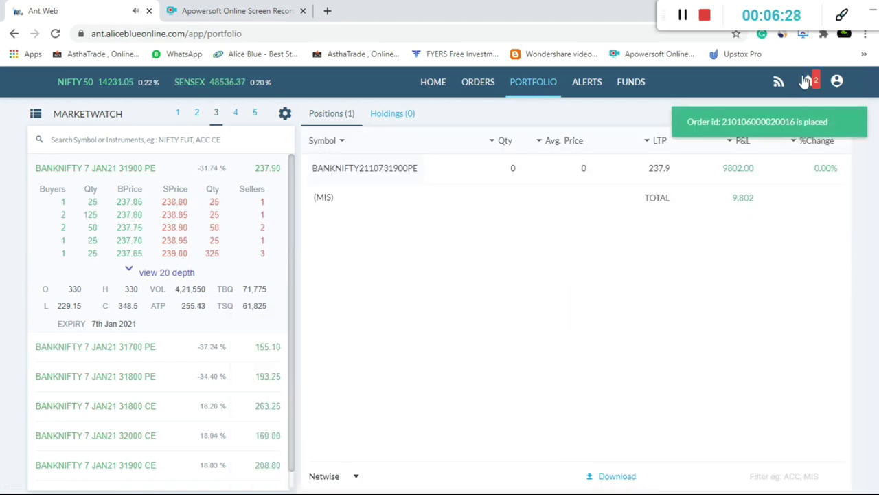
{"action": "left_click", "coordinate": [484, 83]}
{"action": "left_click", "coordinate": [519, 83]}
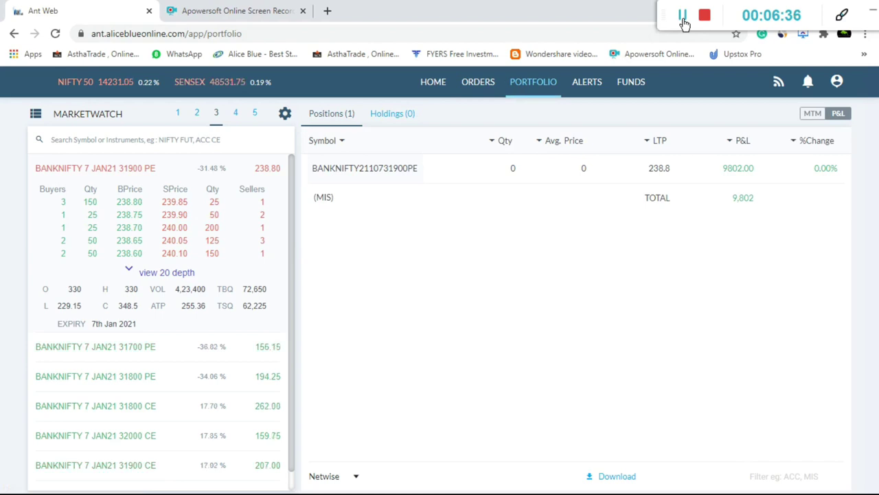
Reload the order book, review the completed BANKNIFTY 31900 PE orders, and check the P&L of the squared-off position in the portfolio.
{"action": "left_click", "coordinate": [478, 81]}
{"action": "left_click", "coordinate": [55, 35]}
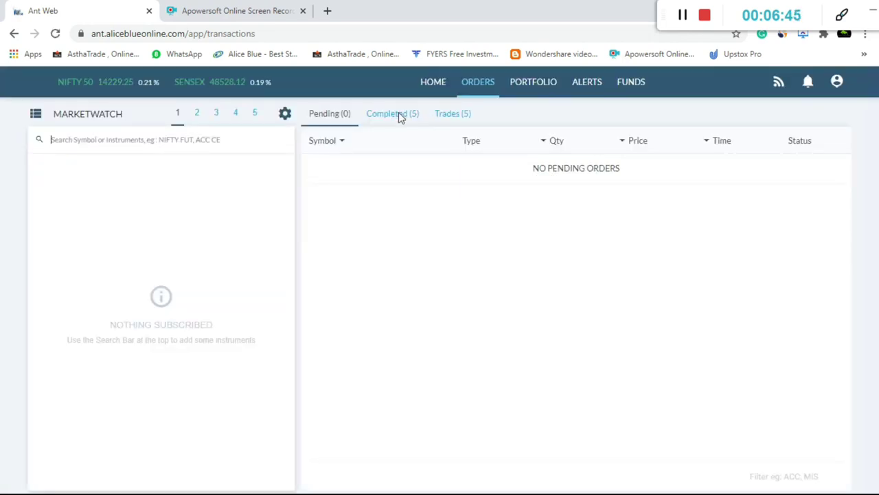
{"action": "left_click", "coordinate": [401, 115]}
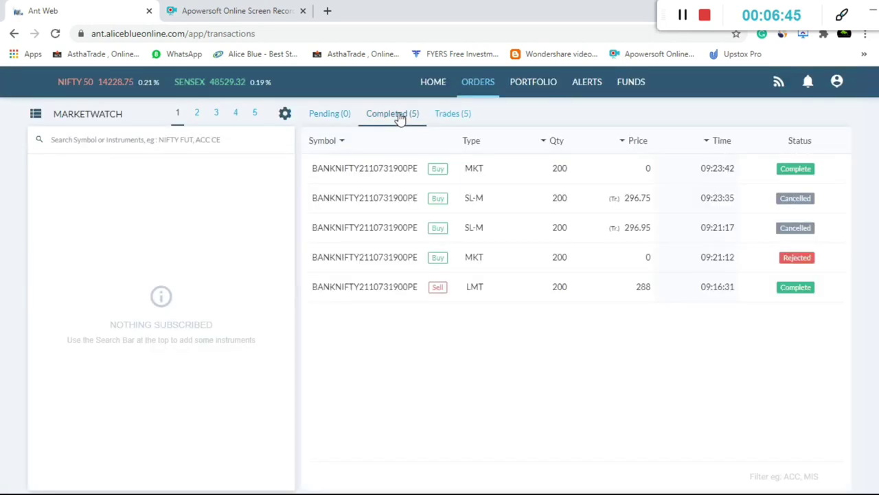
{"action": "left_click", "coordinate": [531, 90]}
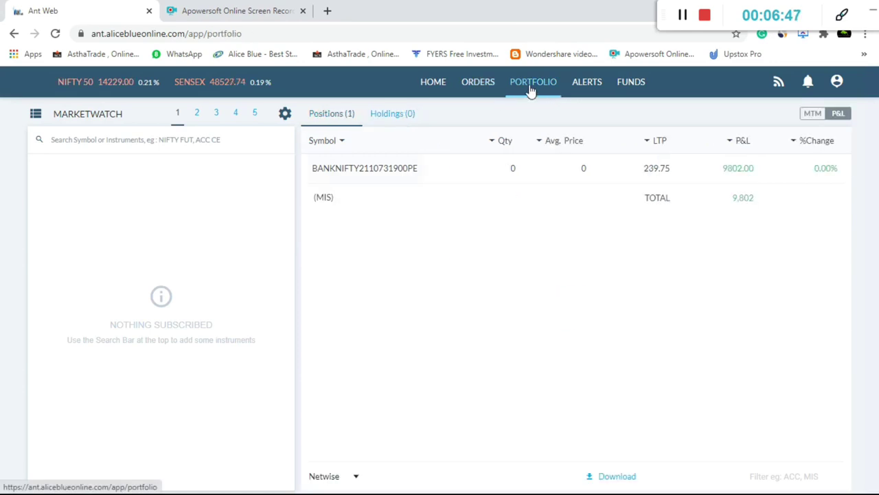
{"action": "left_click", "coordinate": [476, 81]}
{"action": "left_click", "coordinate": [389, 118]}
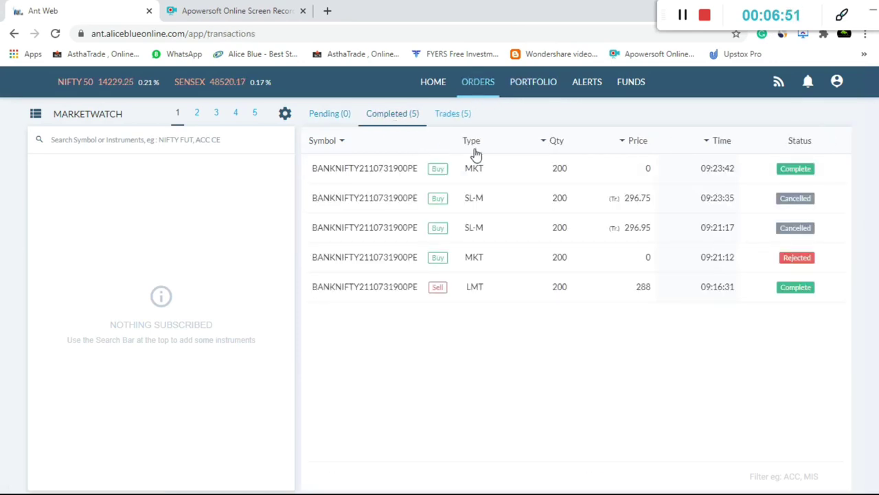
{"action": "left_click", "coordinate": [544, 88]}
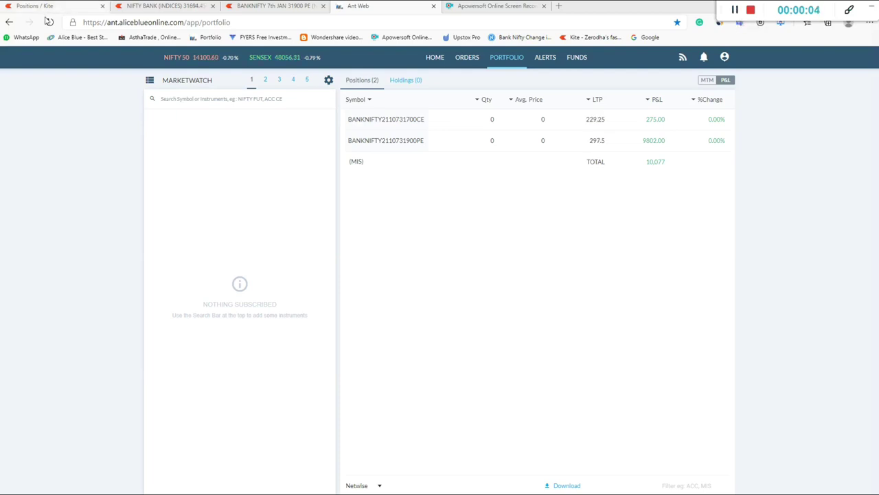
Reload the portfolio to check the total P&L of both MIS positions, review all completed orders, and return to the positions.
{"action": "left_click", "coordinate": [49, 24]}
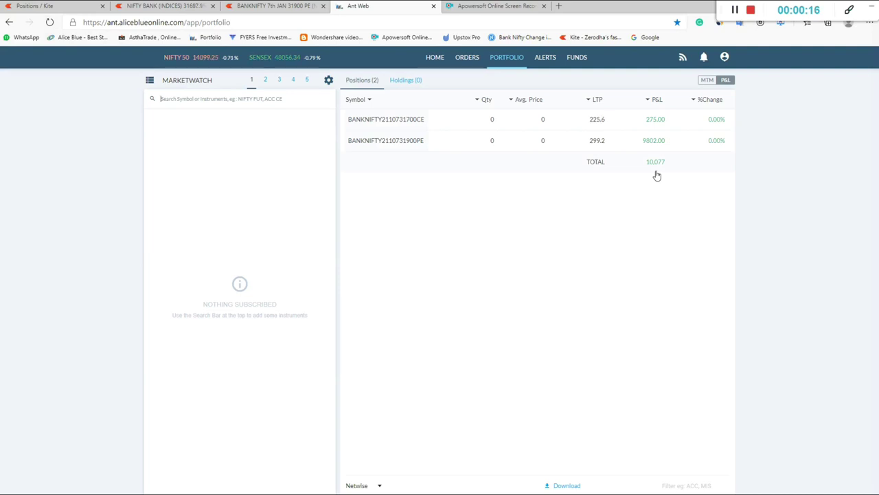
{"action": "left_click", "coordinate": [468, 59]}
{"action": "left_click", "coordinate": [398, 83]}
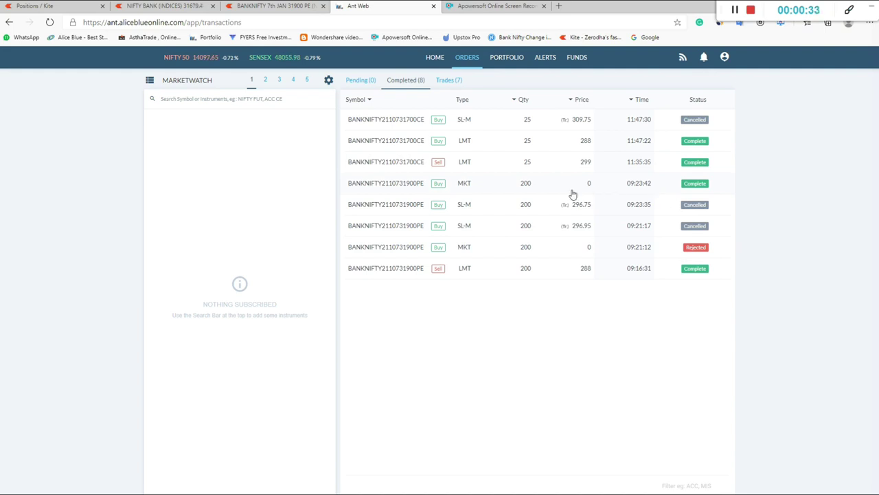
{"action": "left_click", "coordinate": [512, 60]}
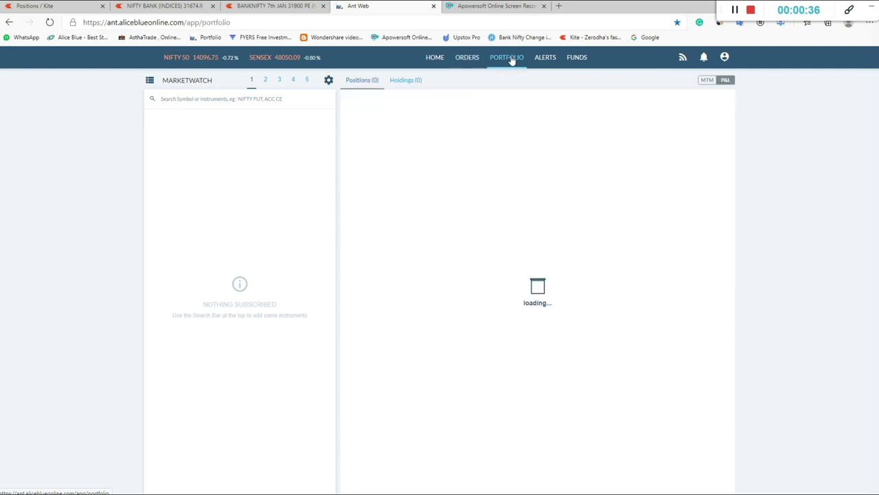